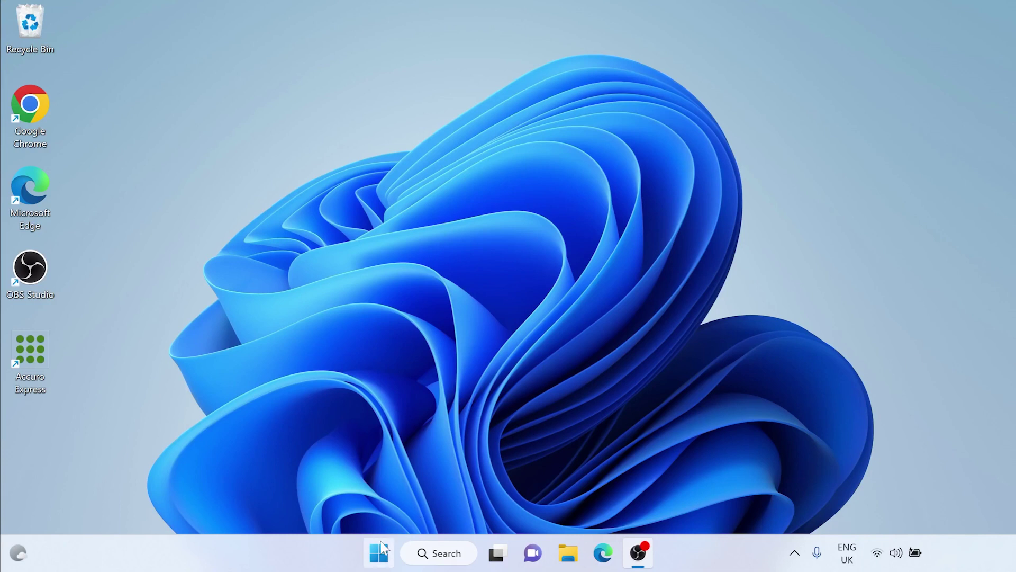
- Search the Start menu for 'control panel' and launch the Control Panel best match
{"action": "left_click", "coordinate": [385, 552]}
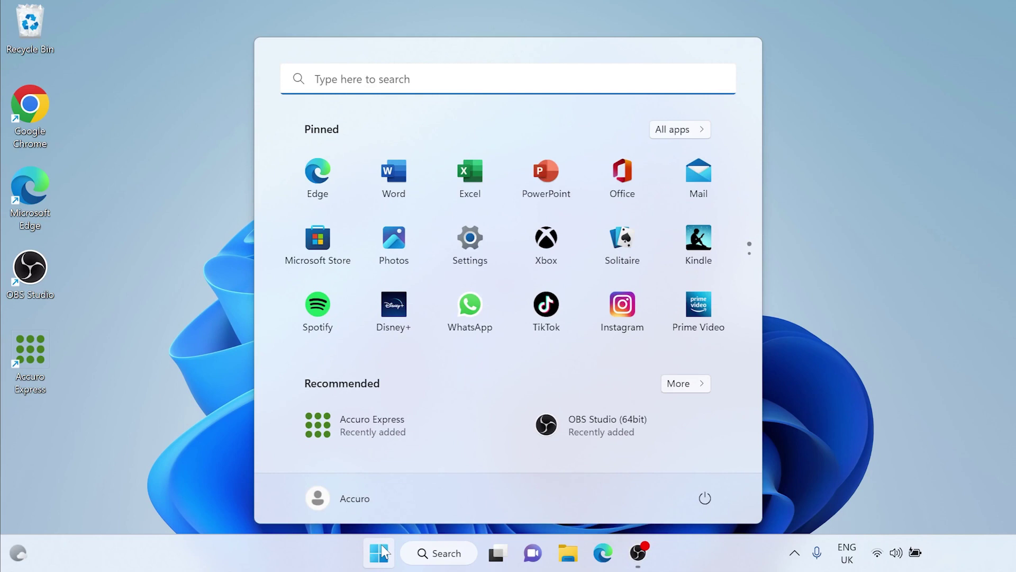
{"action": "type", "text": "cont"}
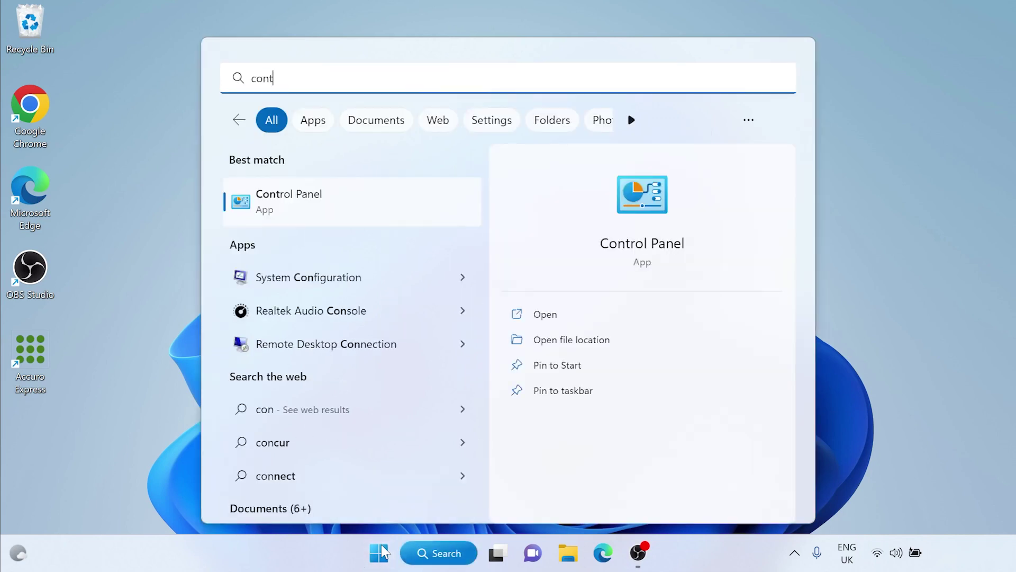
{"action": "type", "text": "rol"}
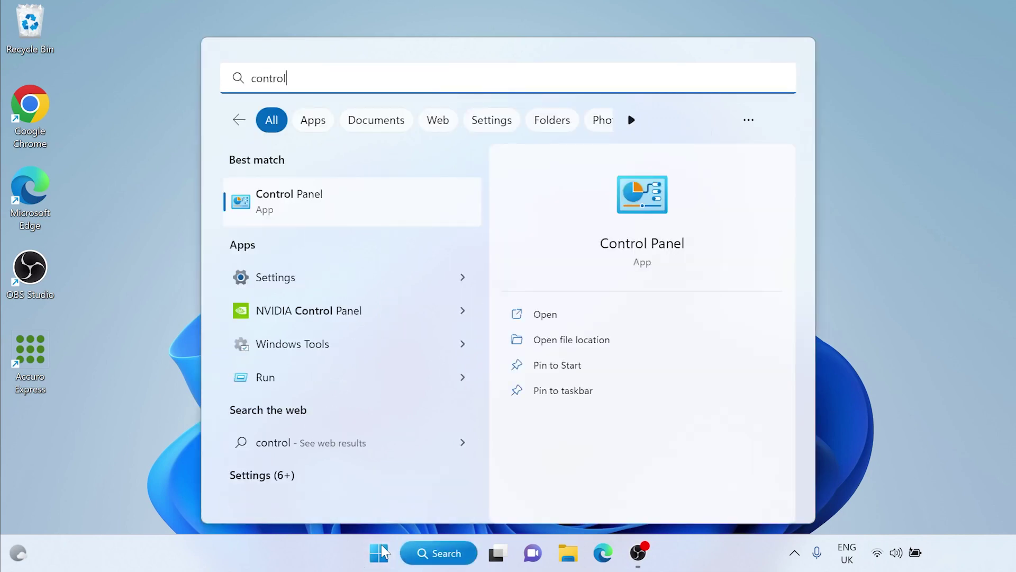
{"action": "type", "text": " panel"}
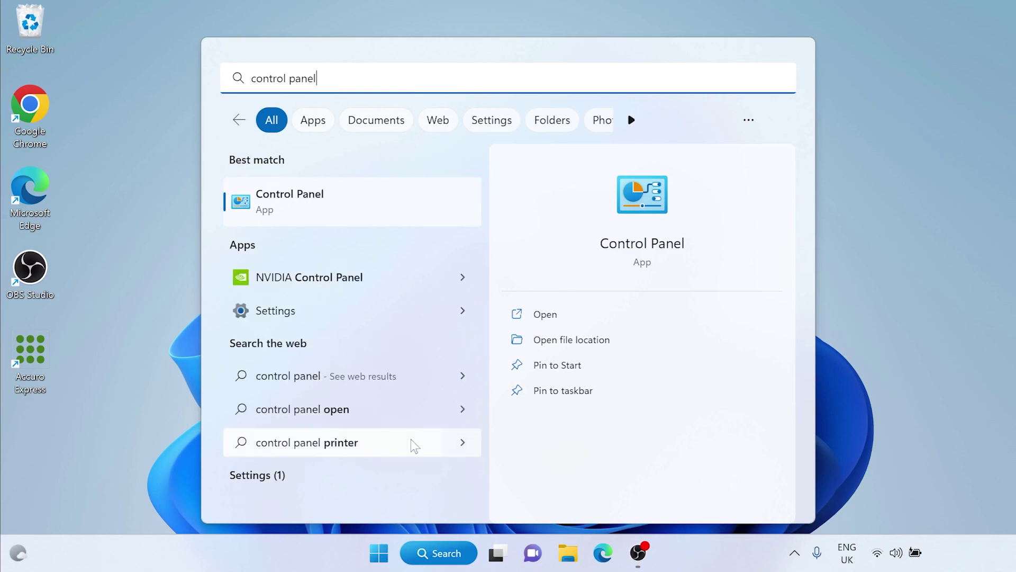
{"action": "left_click", "coordinate": [374, 215]}
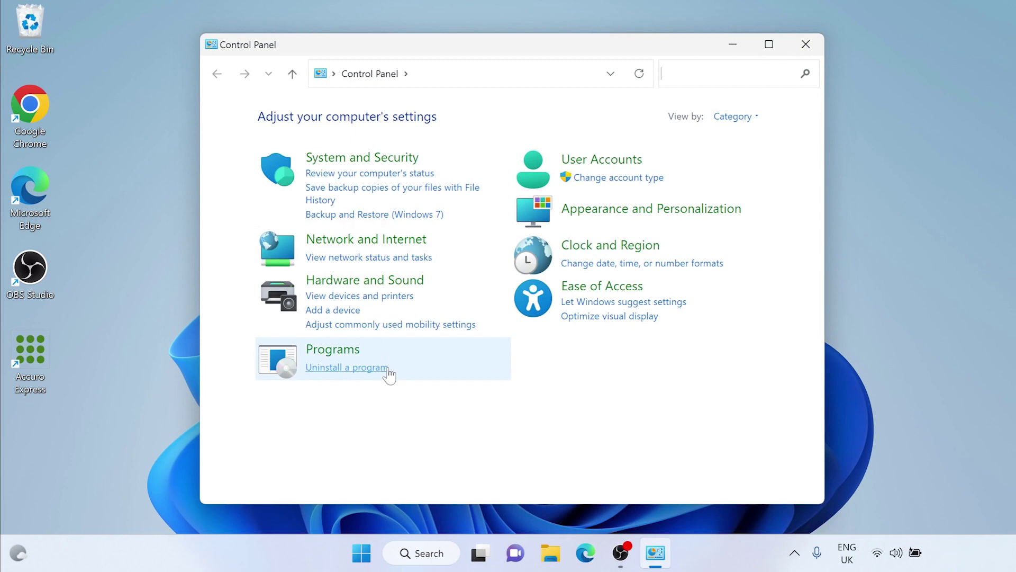
- Uninstall Accuro Express from Programs and Features, confirming Remove the application
{"action": "left_click", "coordinate": [388, 370]}
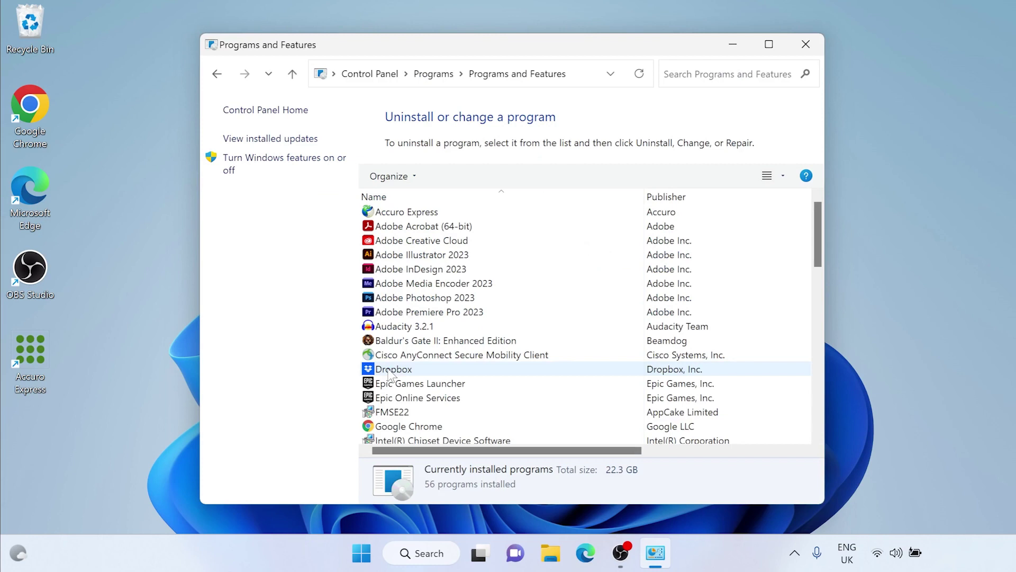
{"action": "left_click", "coordinate": [401, 213]}
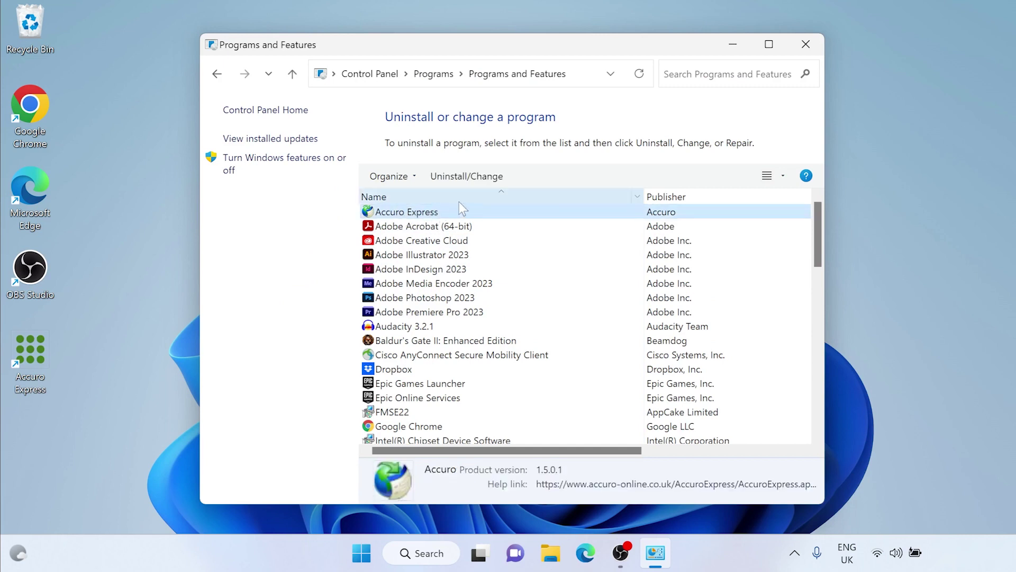
{"action": "left_click", "coordinate": [498, 180]}
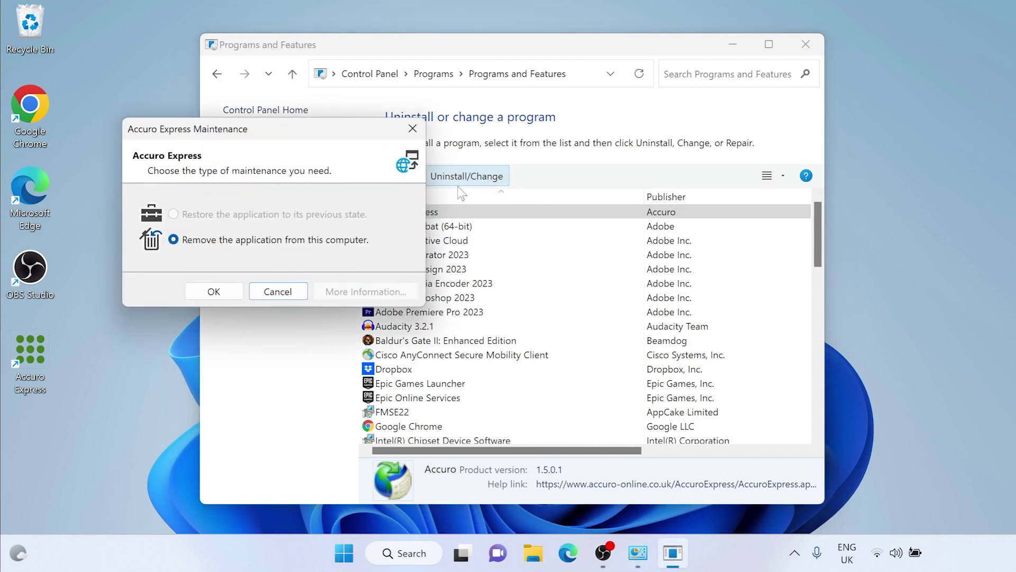
{"action": "left_click", "coordinate": [214, 291]}
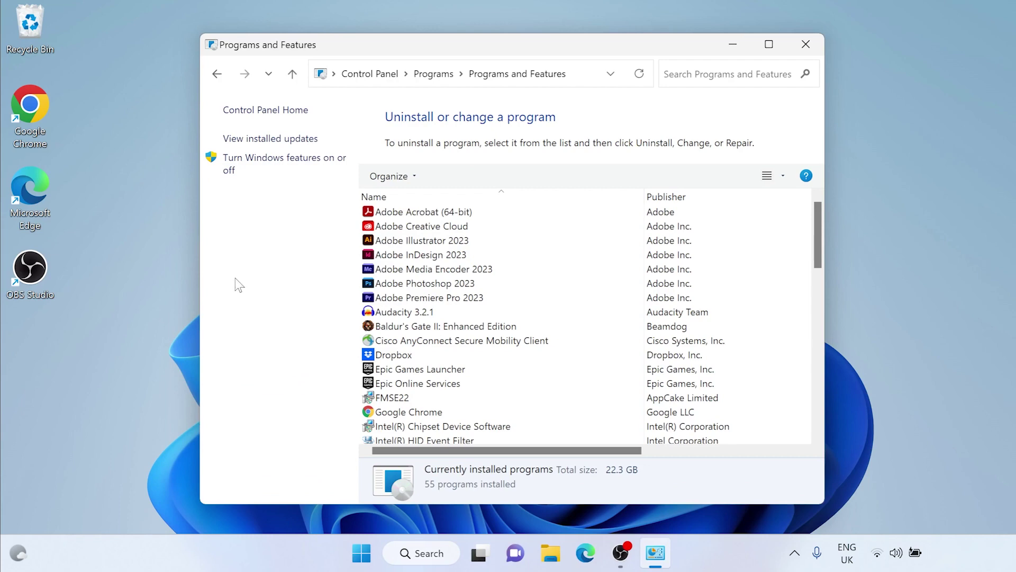
- Close Programs and Features and open the %appdata% Roaming folder through Start search
{"action": "left_click", "coordinate": [805, 49]}
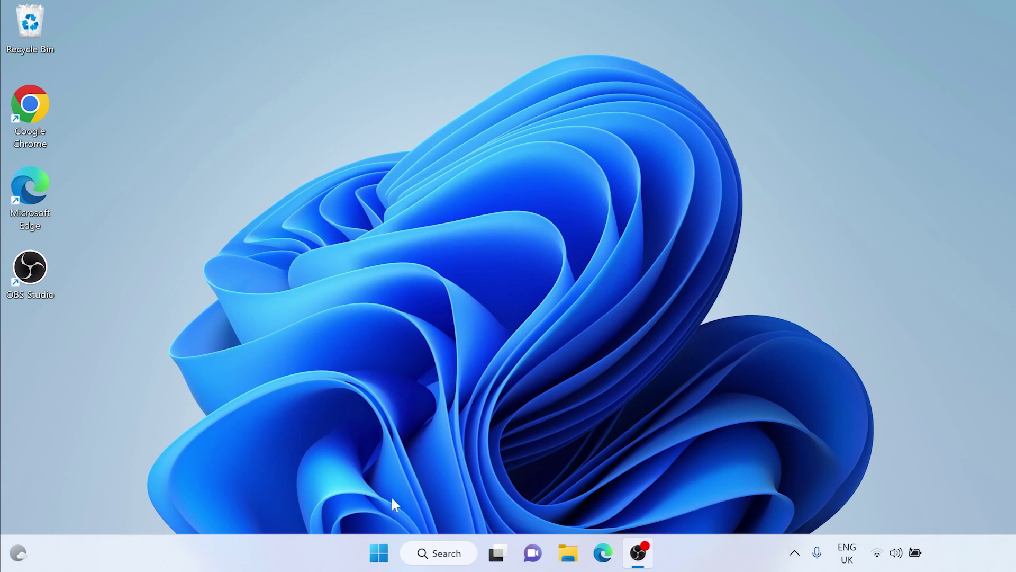
{"action": "left_click", "coordinate": [379, 551]}
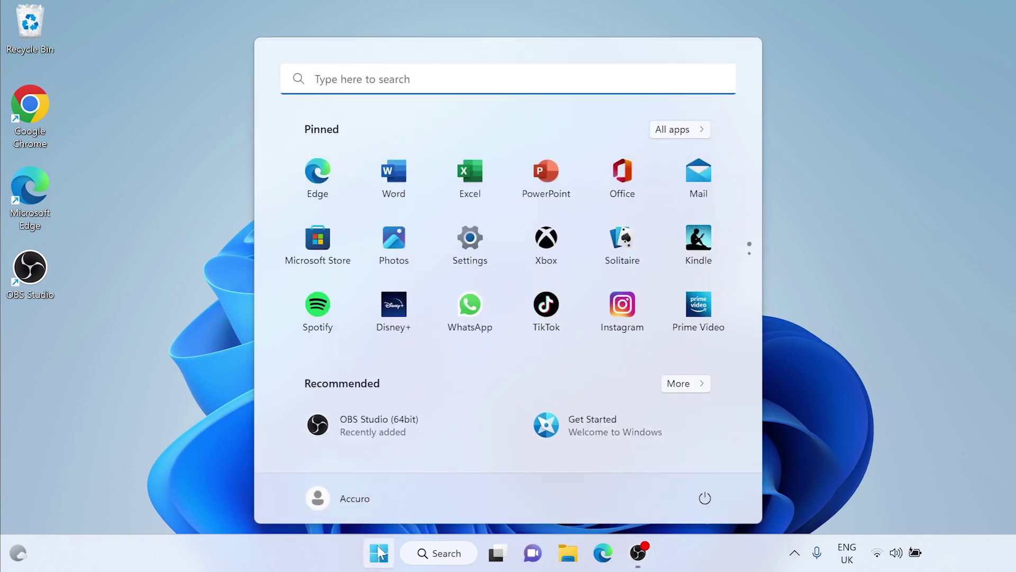
{"action": "type", "text": "%ap"}
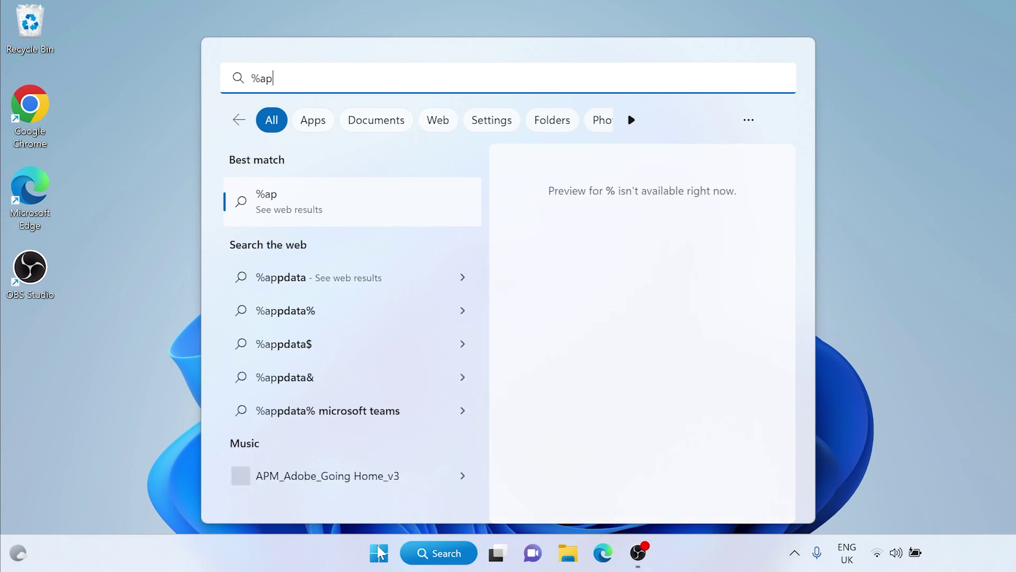
{"action": "type", "text": "pdat"}
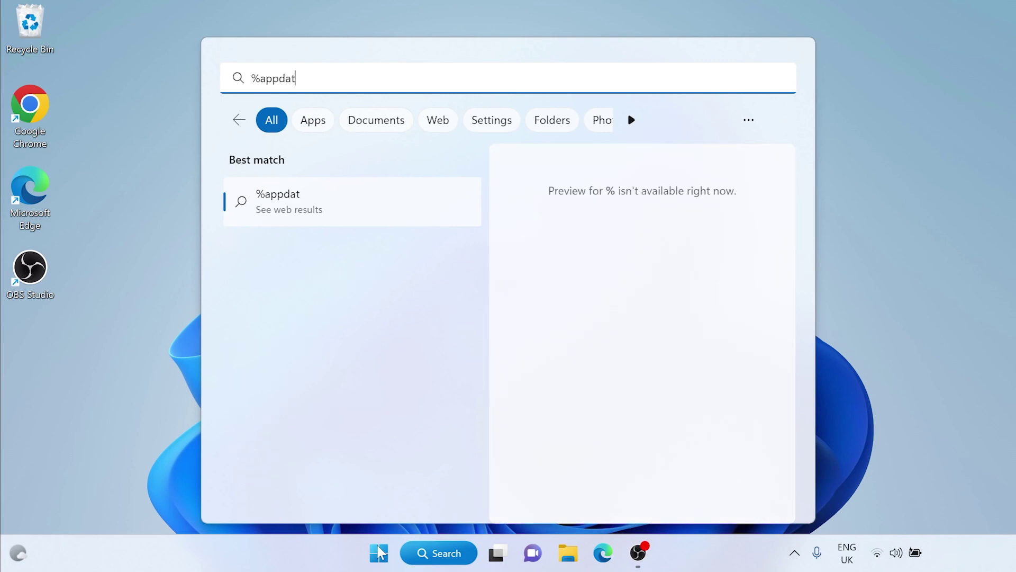
{"action": "type", "text": "a%"}
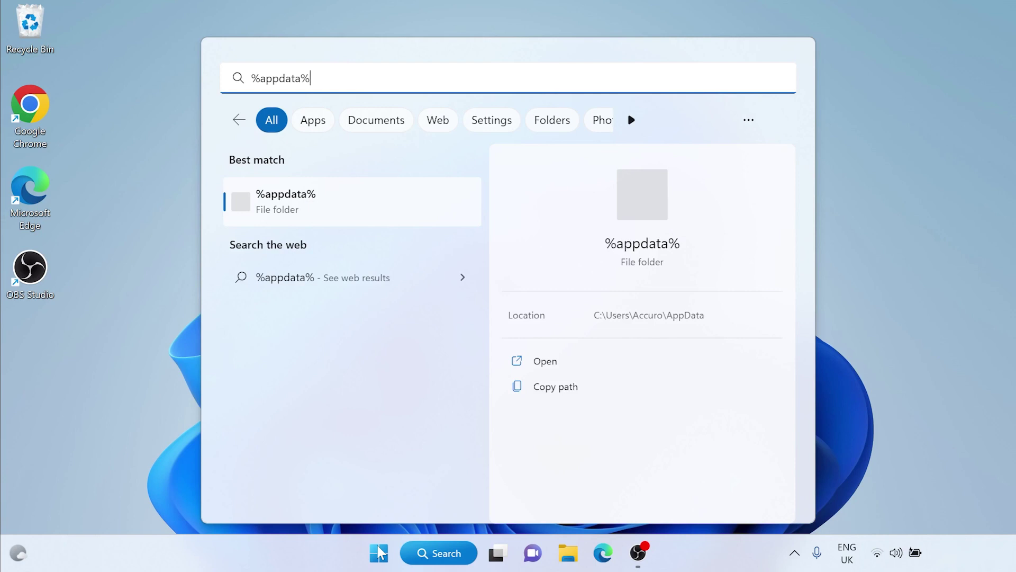
{"action": "left_click", "coordinate": [308, 210]}
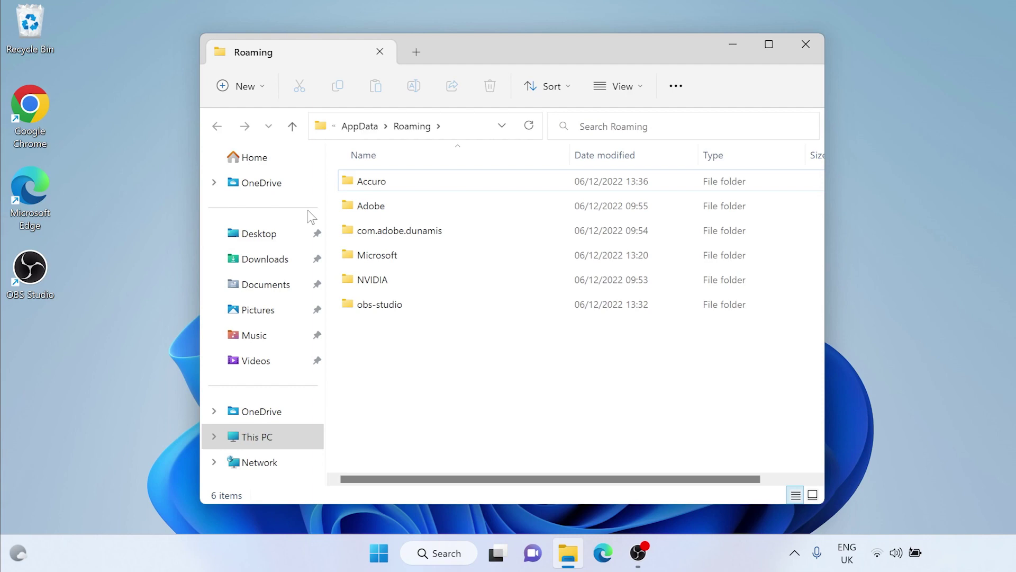
- Delete the Accuro folder from AppData\Roaming using its context menu
{"action": "left_click", "coordinate": [380, 185]}
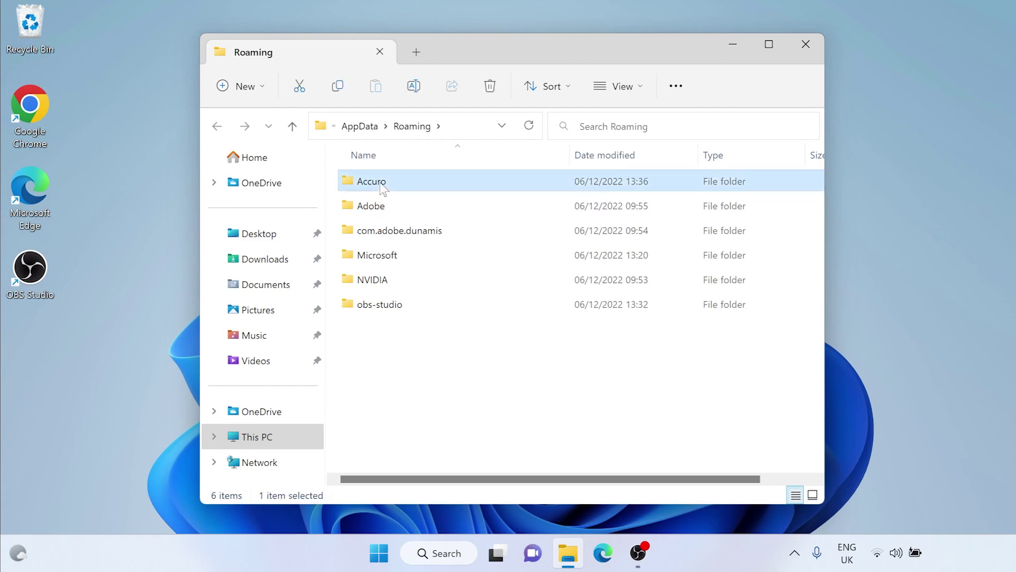
{"action": "right_click", "coordinate": [382, 189]}
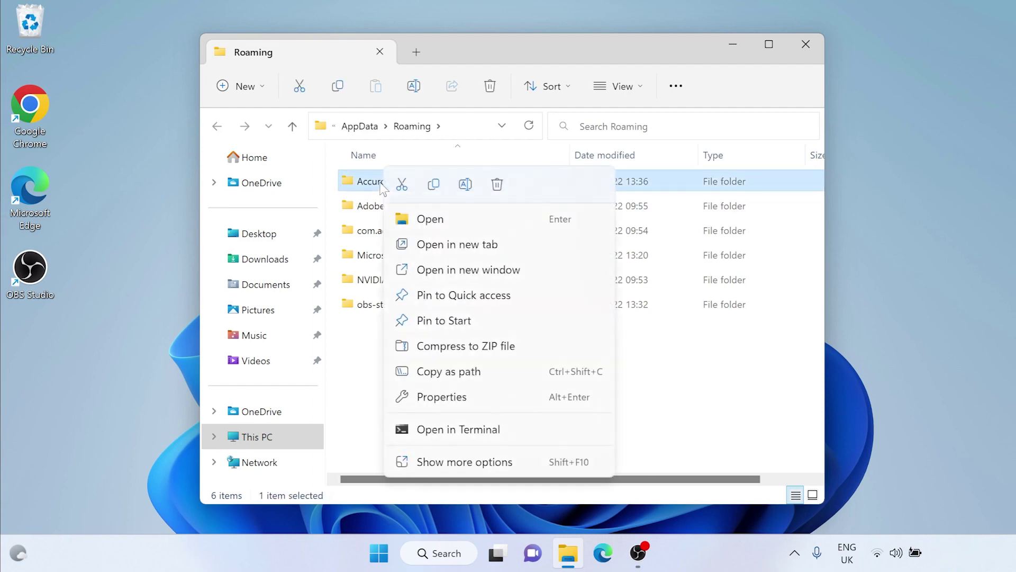
{"action": "left_click", "coordinate": [494, 191]}
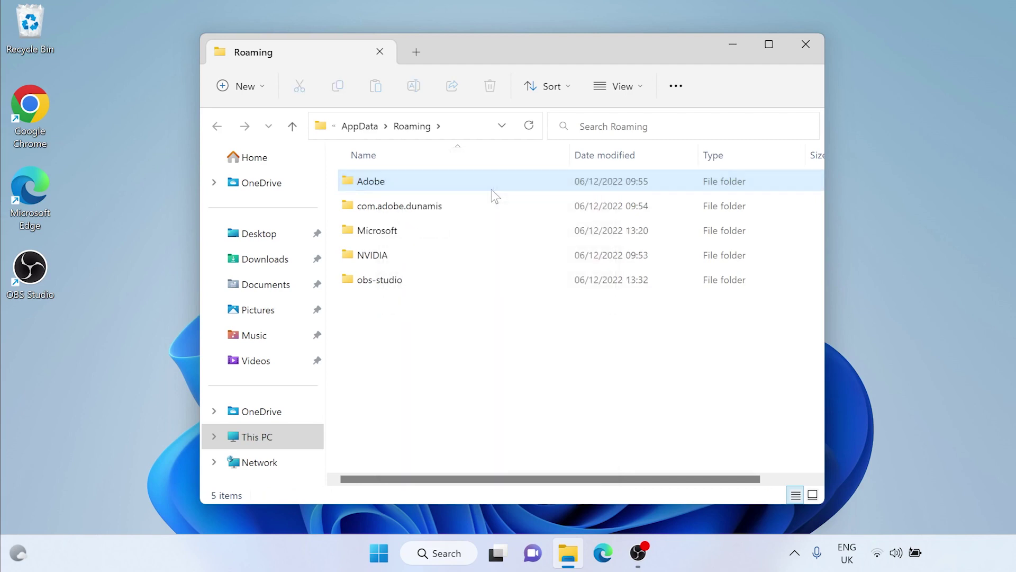
- Delete the AccuroExpress folder from AppData\Local, then close File Explorer
{"action": "left_click", "coordinate": [366, 131]}
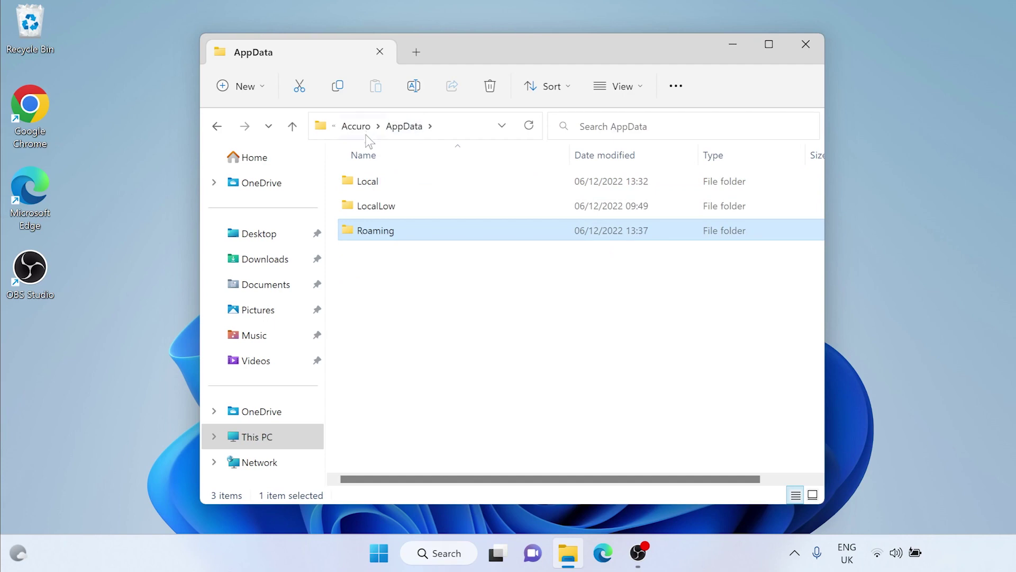
{"action": "left_click", "coordinate": [377, 183]}
{"action": "double_click", "coordinate": [377, 182]}
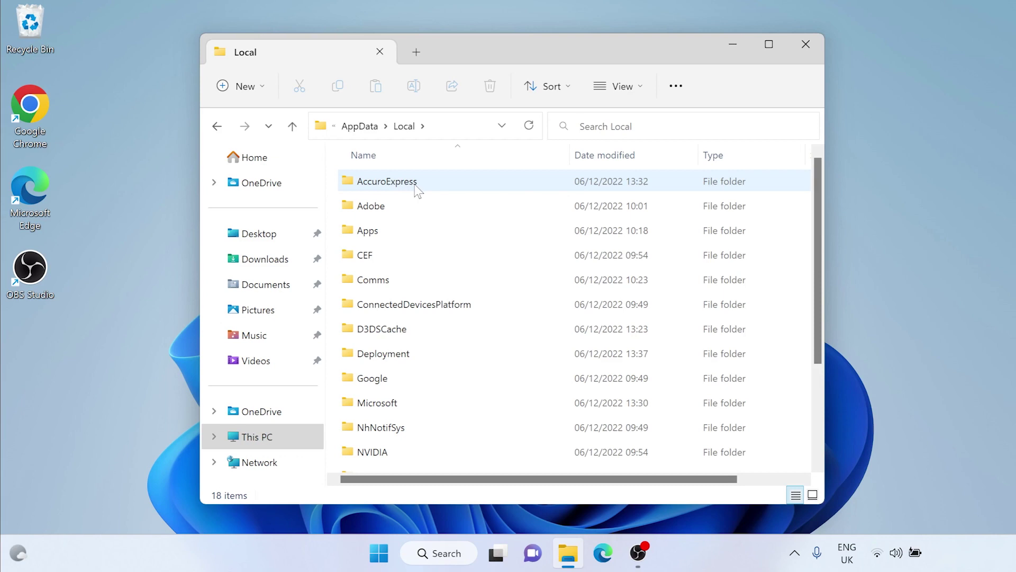
{"action": "mouse_move", "coordinate": [411, 186]}
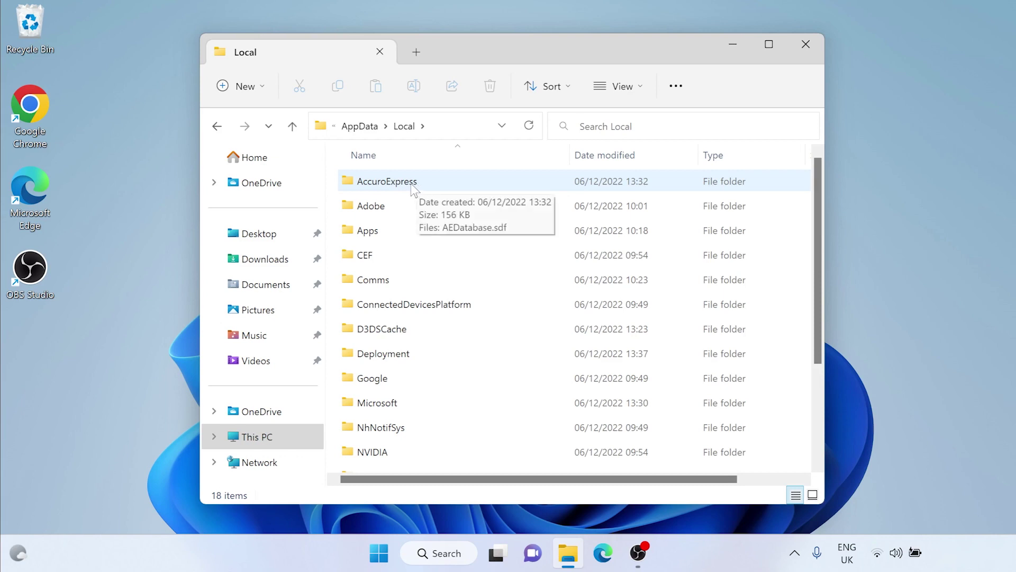
{"action": "right_click", "coordinate": [411, 184]}
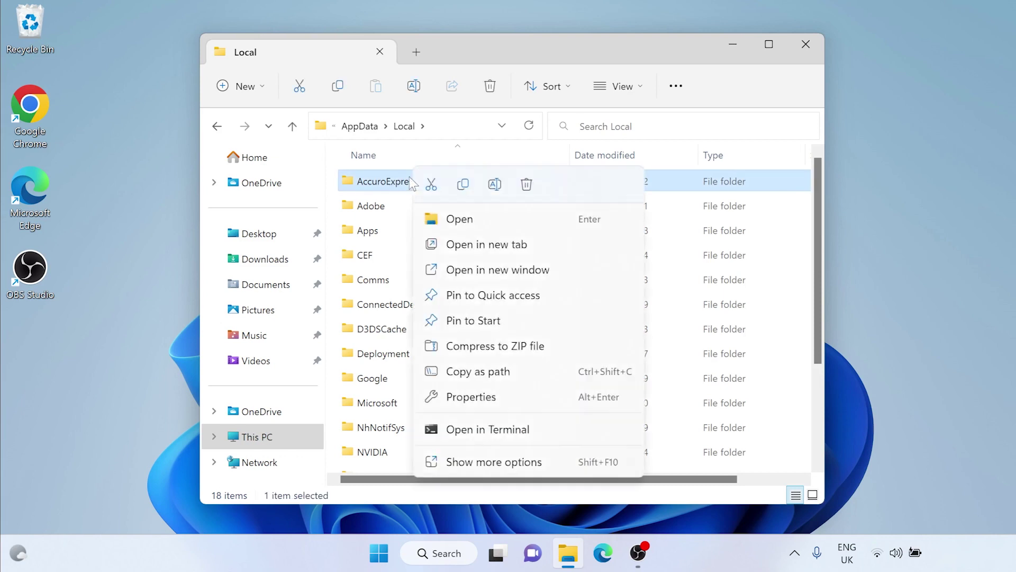
{"action": "left_click", "coordinate": [521, 190]}
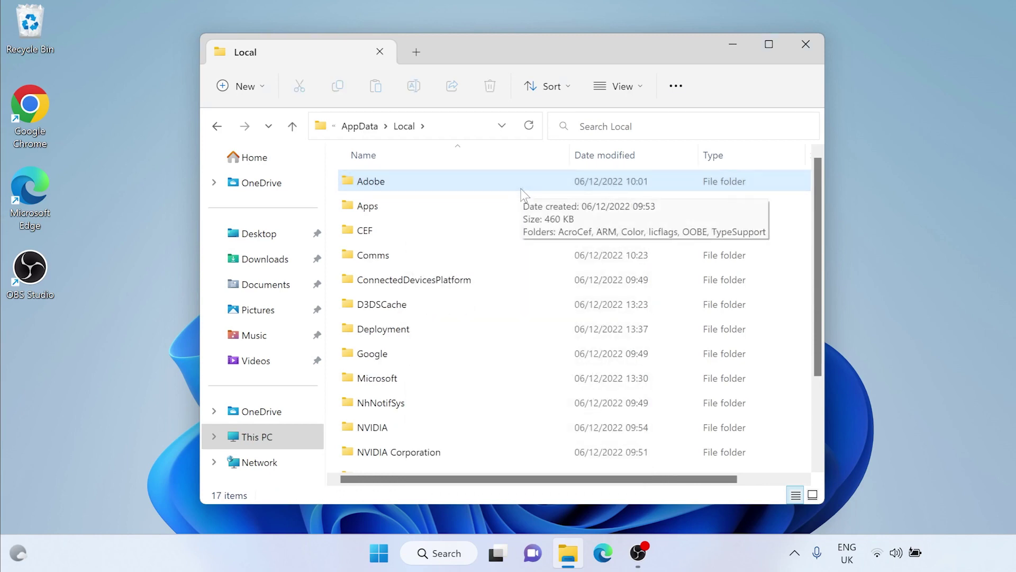
{"action": "left_click", "coordinate": [805, 47]}
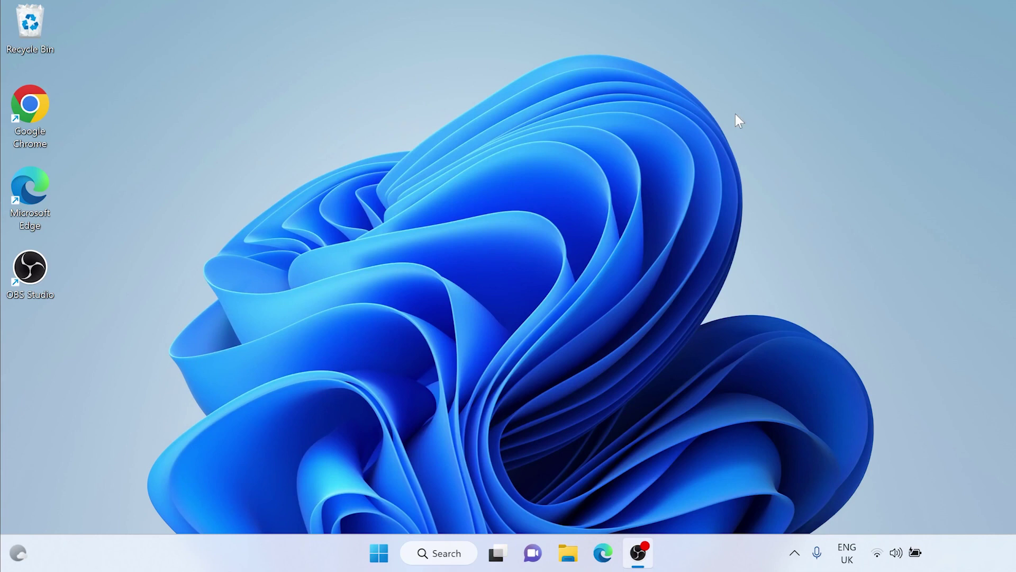
- Restore the Edge window showing the 'Accuro Express | How to fix error messages' video
{"action": "left_click", "coordinate": [378, 554]}
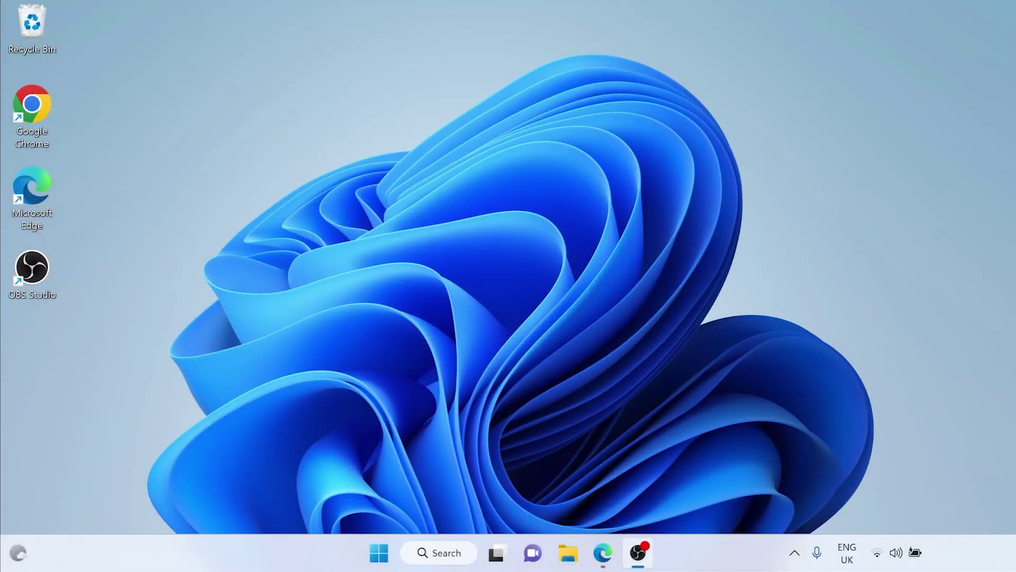
{"action": "left_click", "coordinate": [603, 553]}
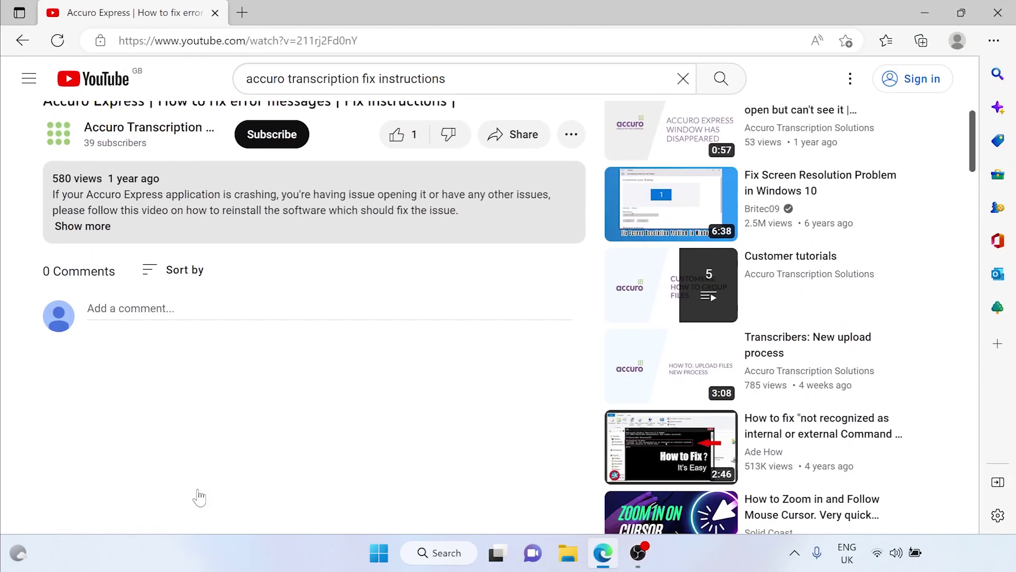
- Download Setup.exe through the description's Accuro Express link, passing the warning page, then close that tab
{"action": "left_click", "coordinate": [93, 226]}
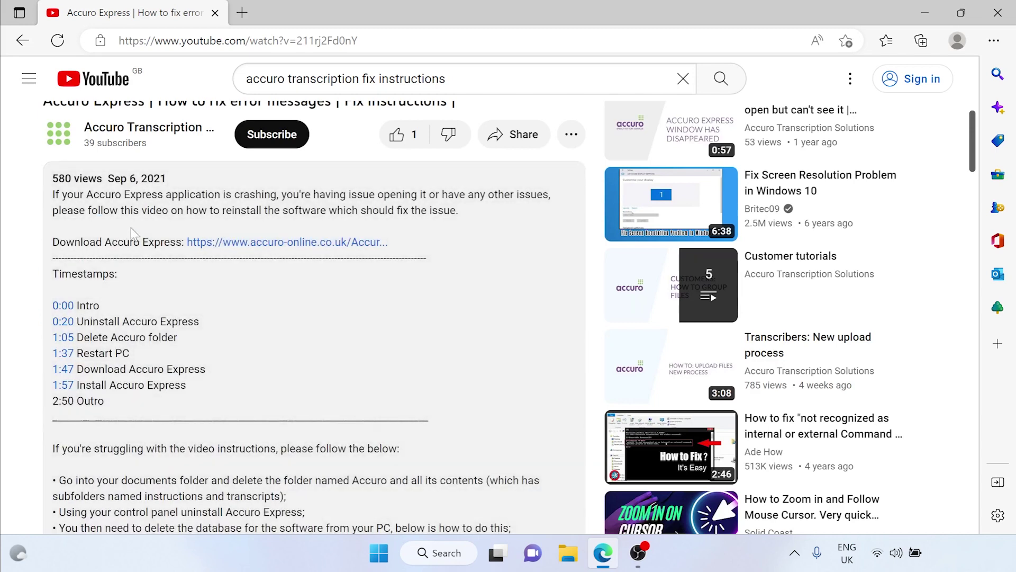
{"action": "left_click", "coordinate": [256, 243]}
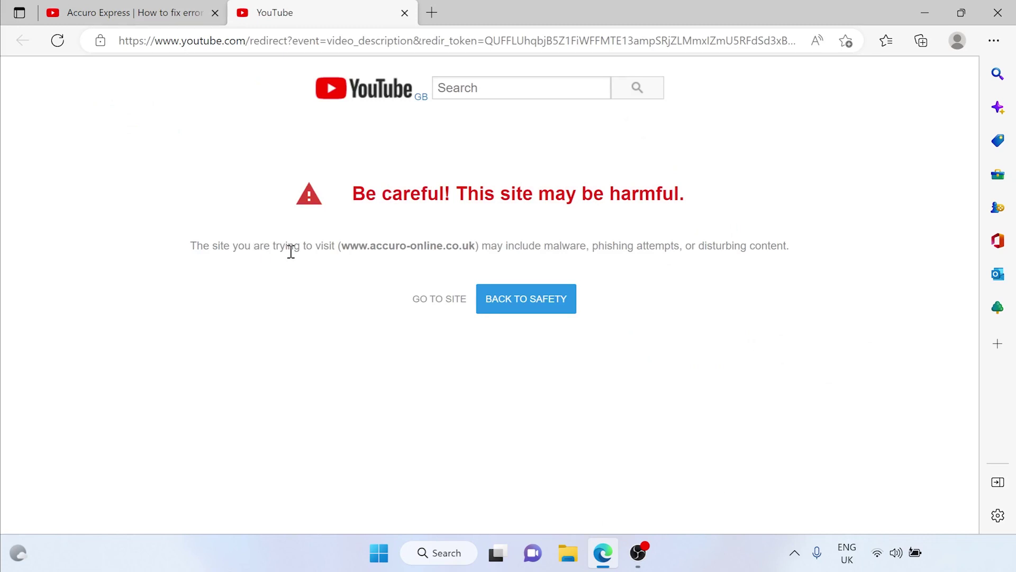
{"action": "left_click", "coordinate": [440, 307]}
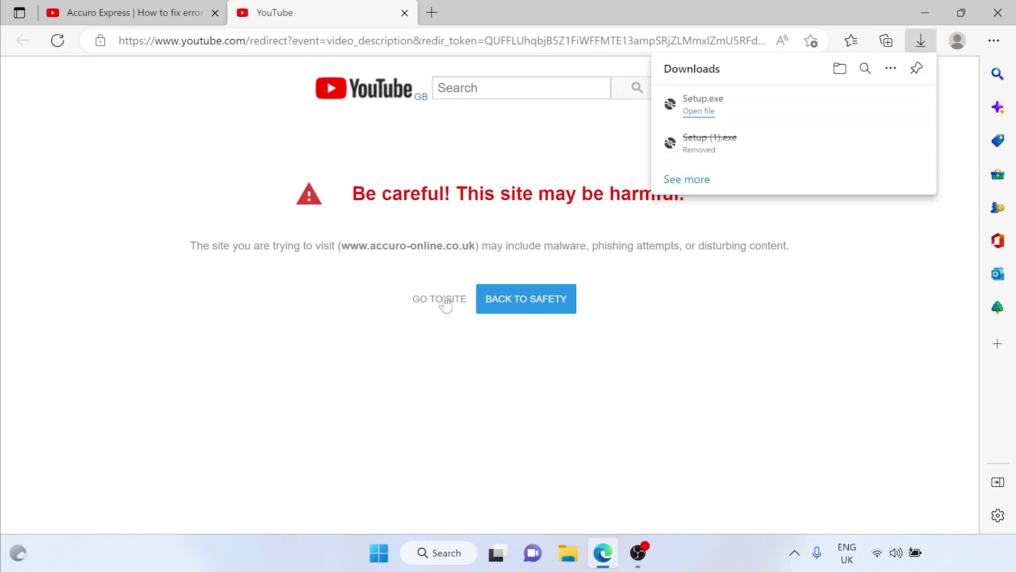
{"action": "left_click", "coordinate": [405, 13]}
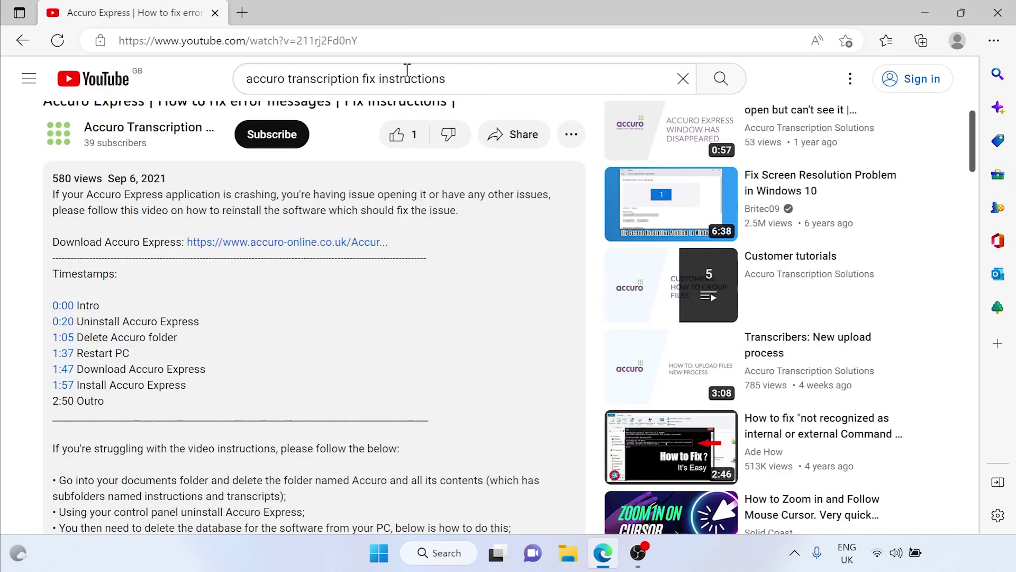
- Run the downloaded Setup file from the Downloads folder in File Explorer
{"action": "left_click", "coordinate": [567, 552]}
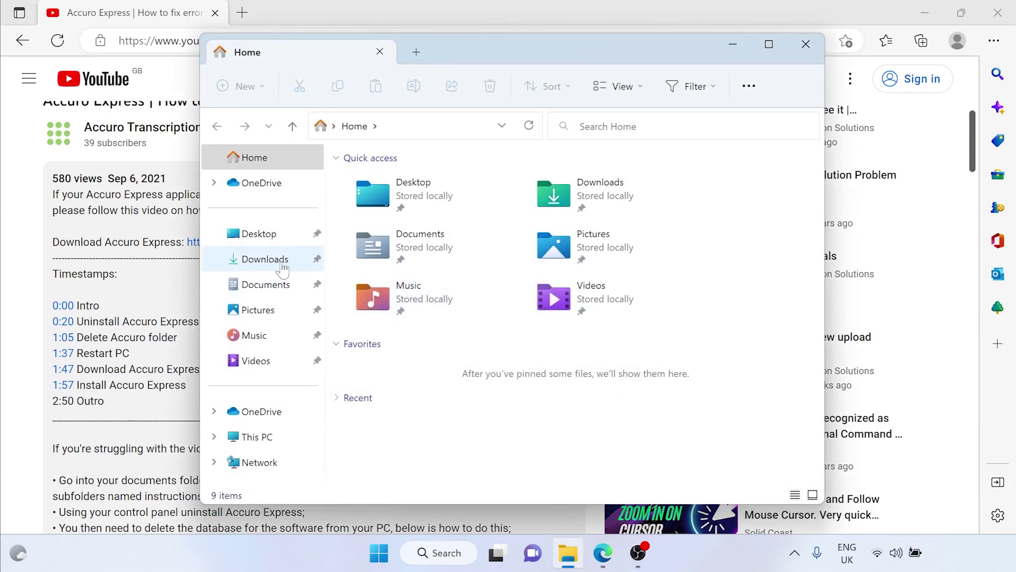
{"action": "left_click", "coordinate": [265, 259]}
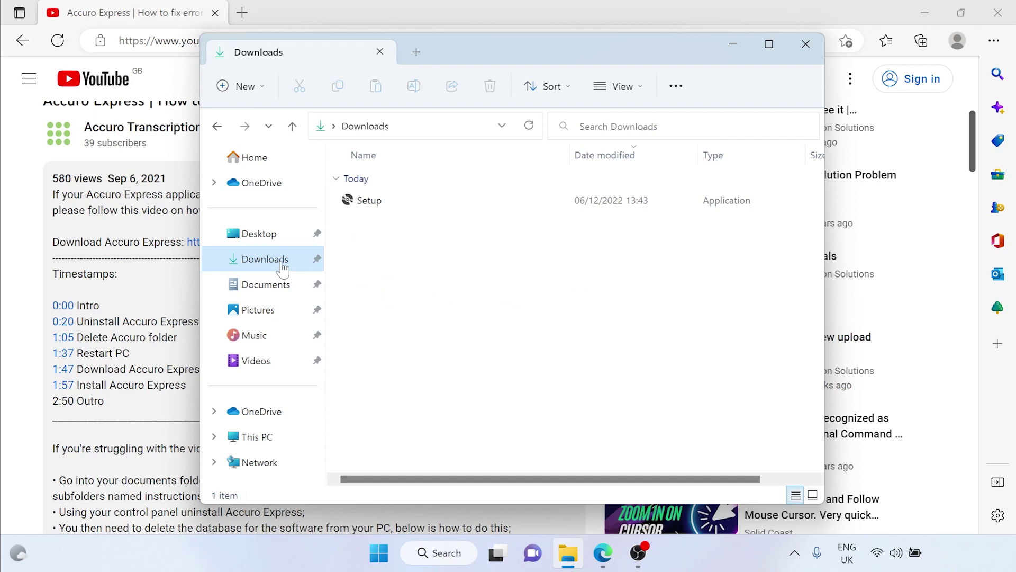
{"action": "left_click", "coordinate": [373, 205]}
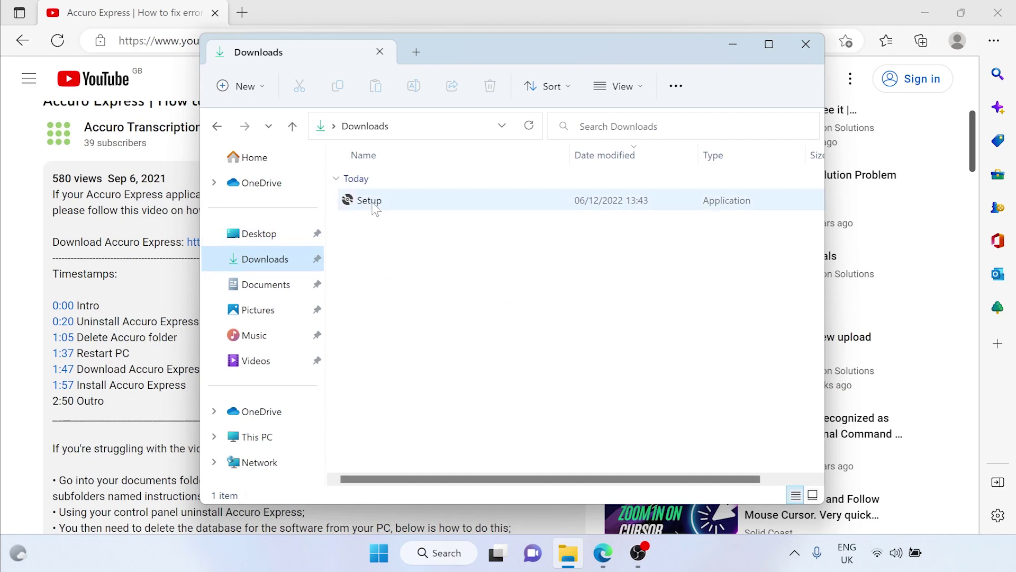
{"action": "double_click", "coordinate": [372, 202]}
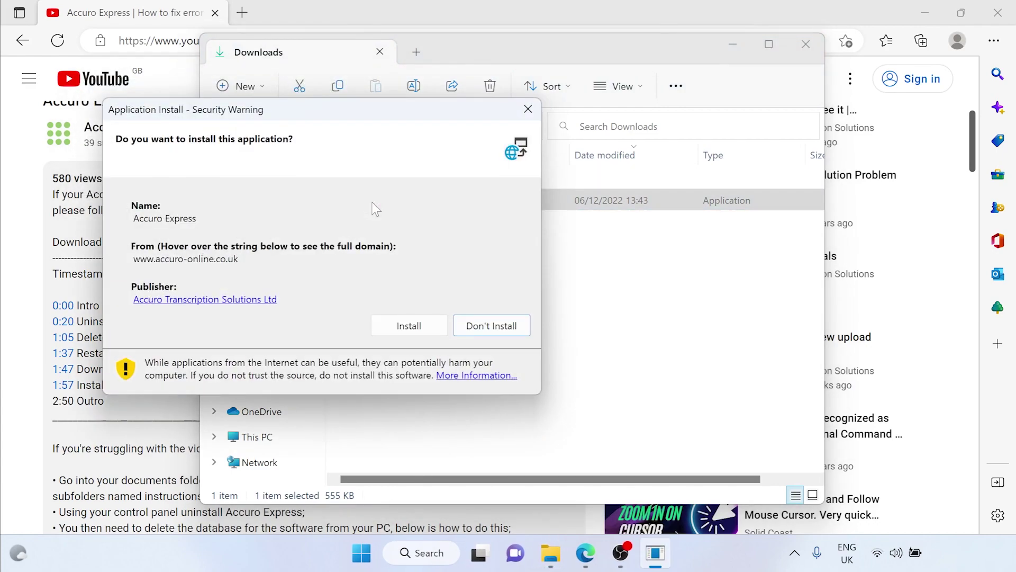
- Approve the Accuro Express install and choose Run anyway in the SmartScreen warning
{"action": "left_click", "coordinate": [424, 324]}
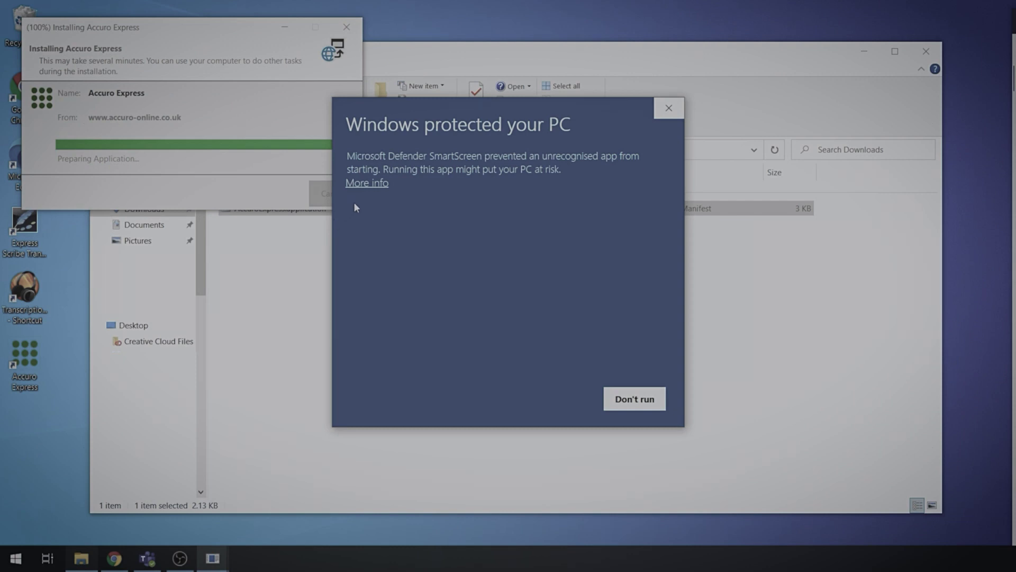
{"action": "left_click", "coordinate": [374, 184]}
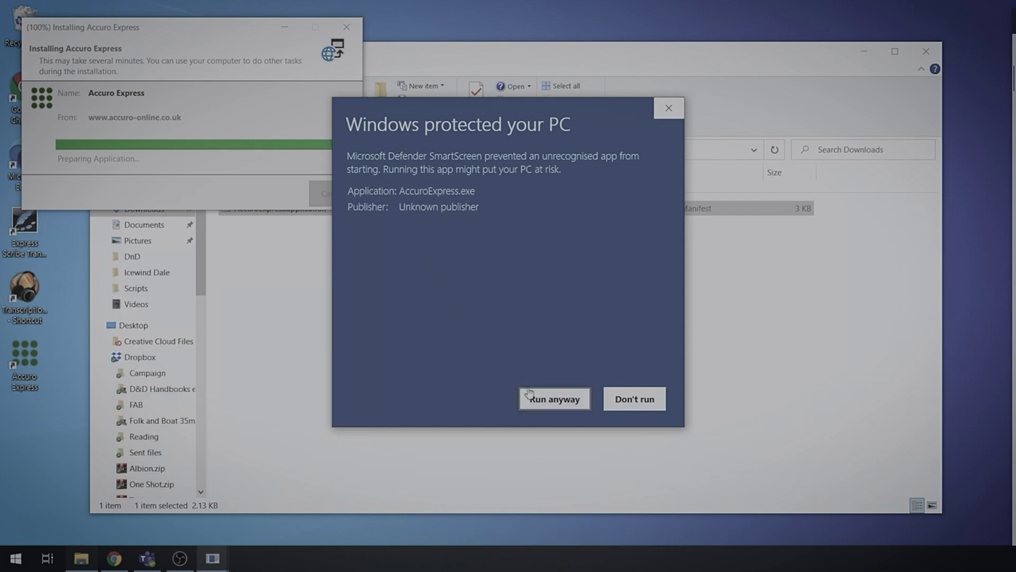
{"action": "left_click", "coordinate": [552, 405]}
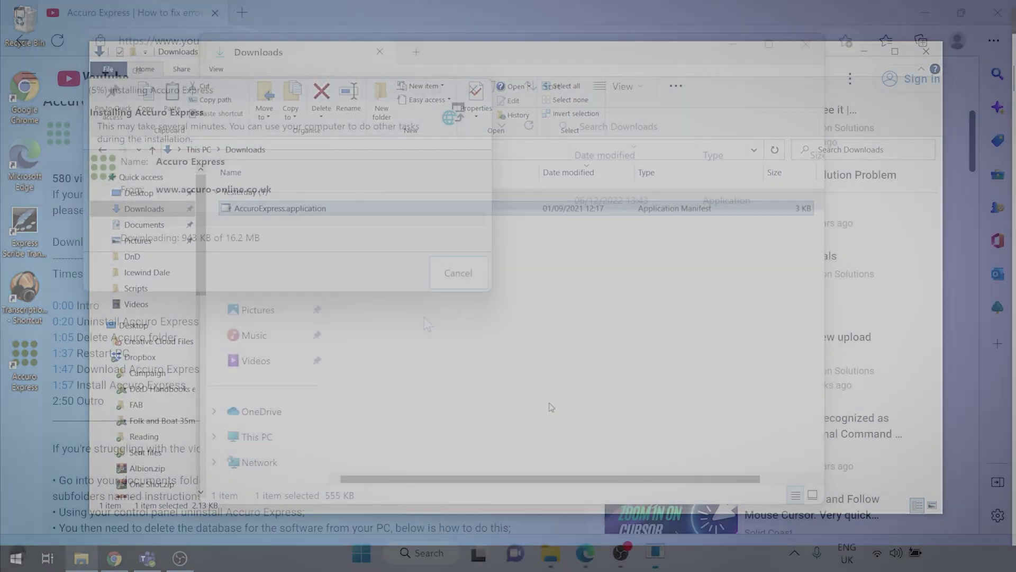